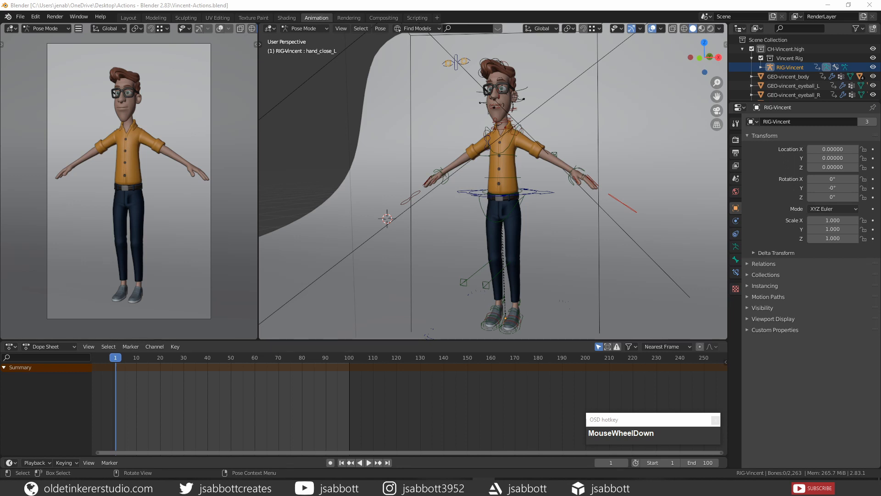
- Change the camera preview area into a Dope Sheet set to Action Editor mode
click(11, 29)
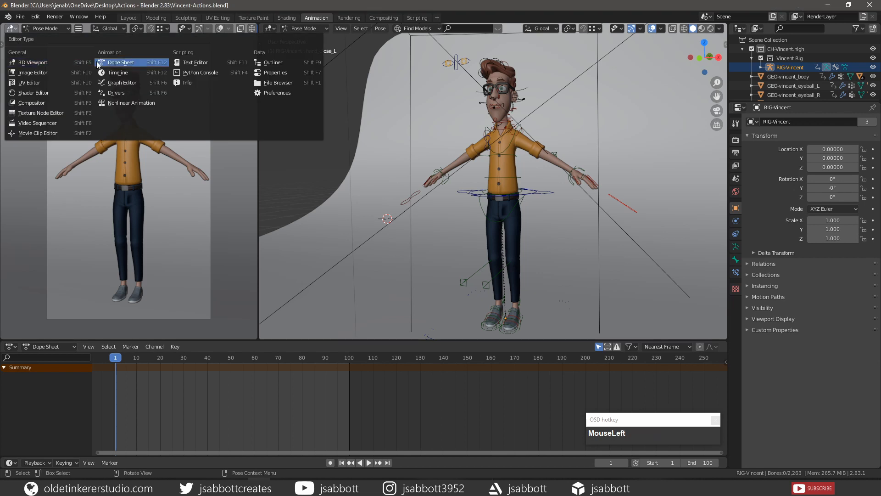
click(117, 63)
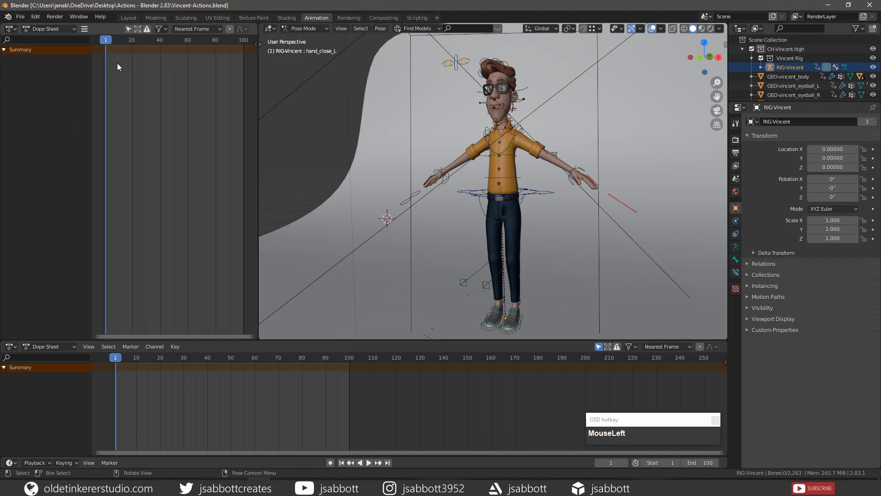
click(73, 29)
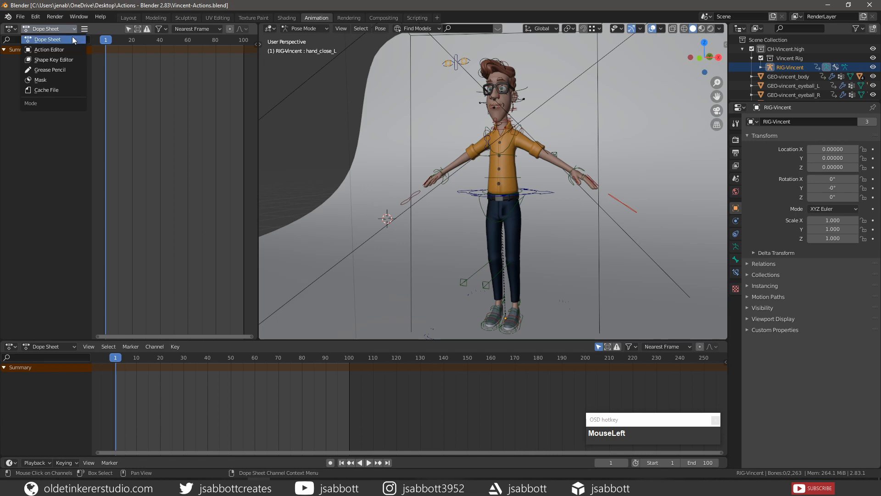
click(71, 51)
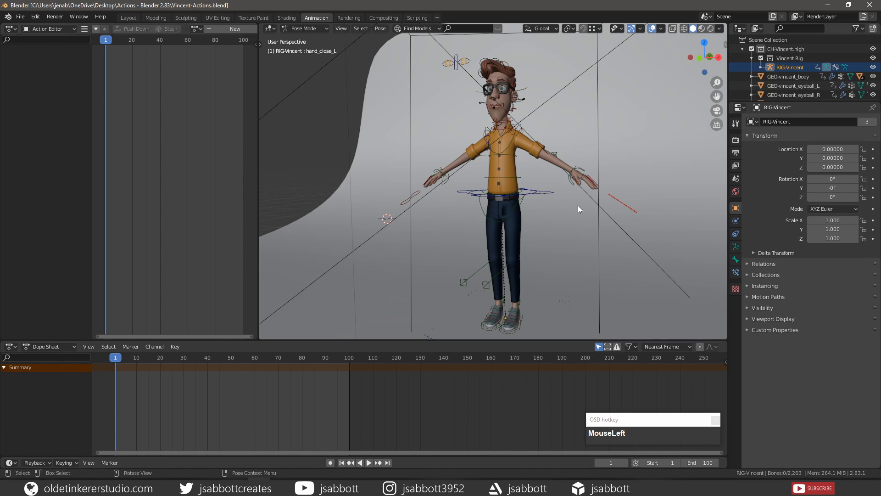
- Lower both arms into a relaxed pose beside the body by moving and rotating the hand_ik_ctrl_L and hand_ik_ctrl_R bones
click(570, 182)
middle_drag(602, 205, 582, 217)
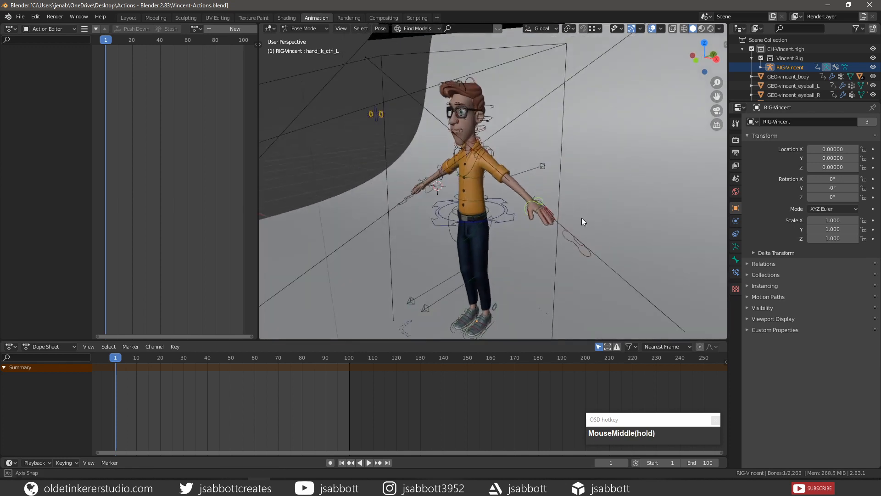
key(g)
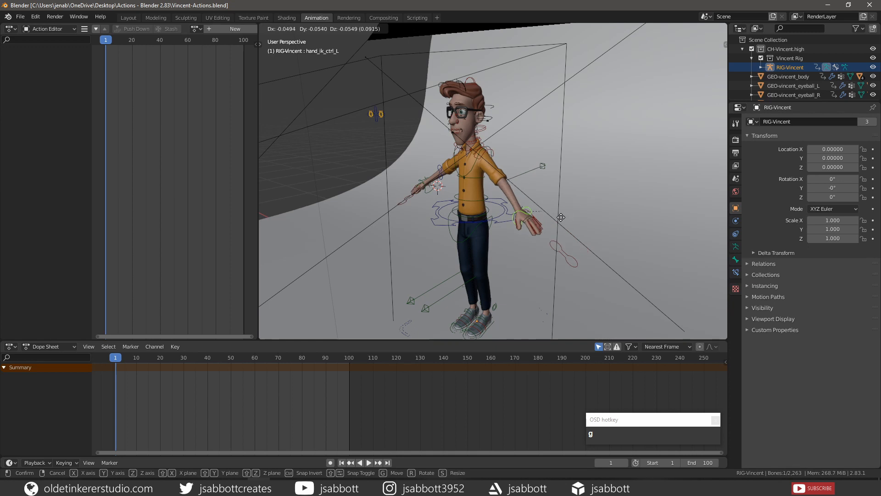
click(543, 212)
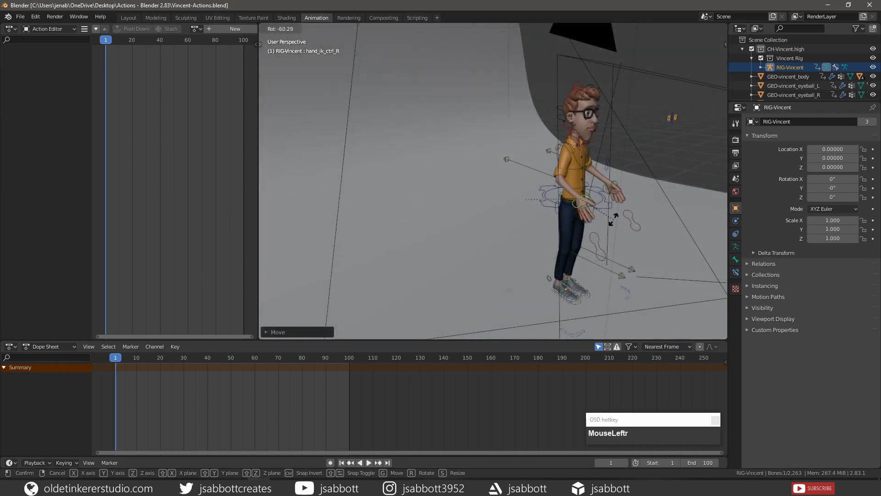
middle_drag(641, 217, 566, 219)
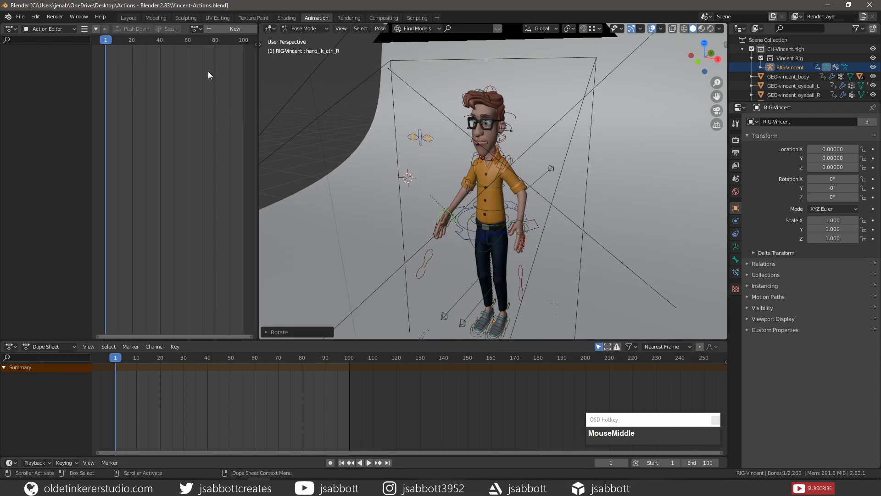
- Create a new action for the rig and name it Idle
click(223, 29)
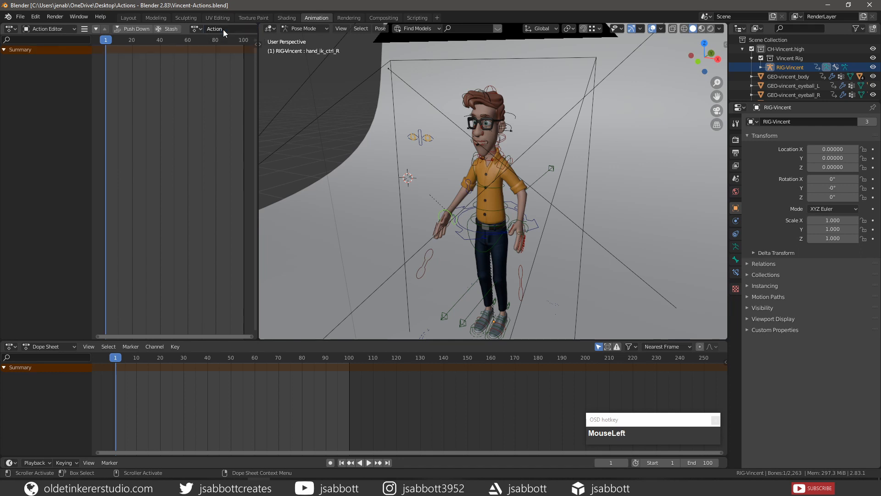
click(223, 29)
text(Idle)
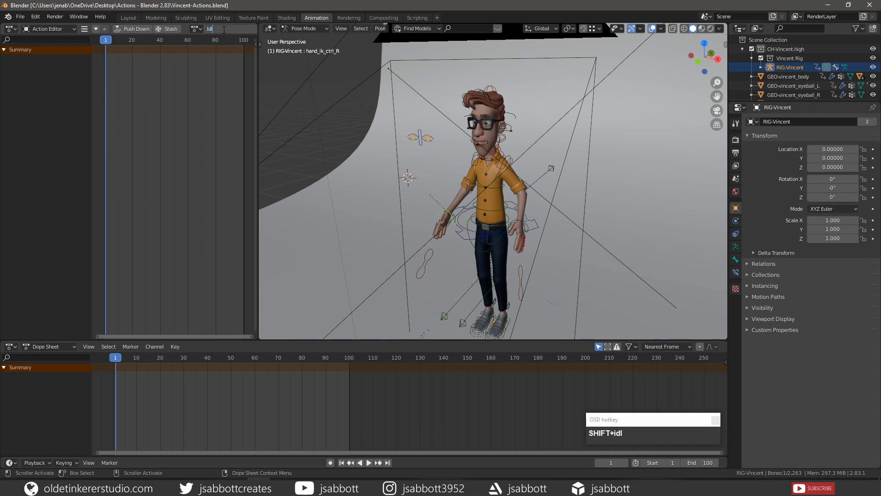
key(Return)
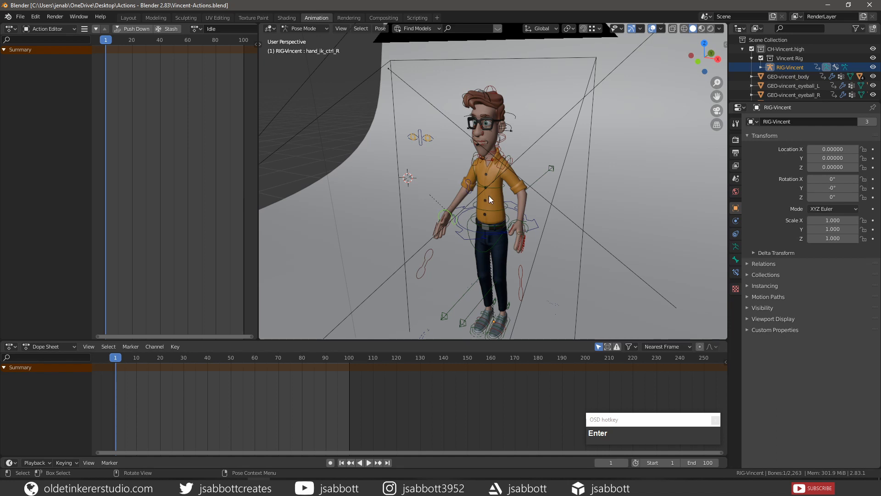
- Insert a LocRot keyframe for all of the rig's bones at frame 1
key(a)
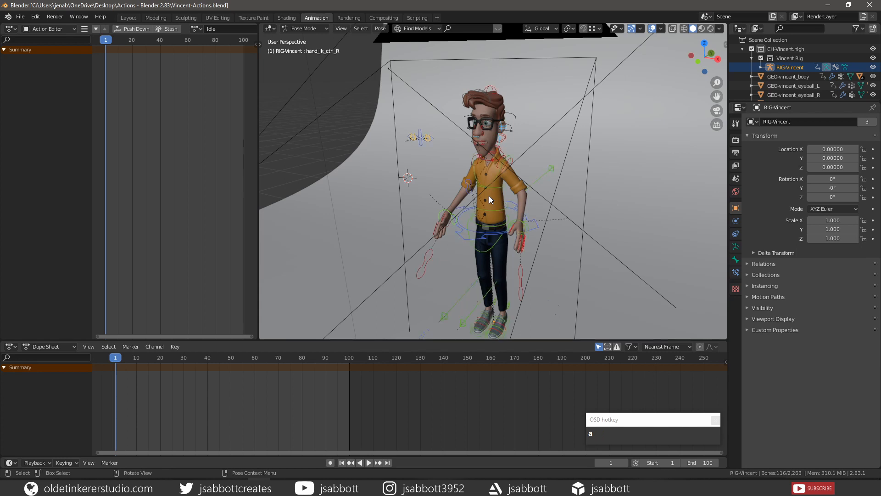
key(i)
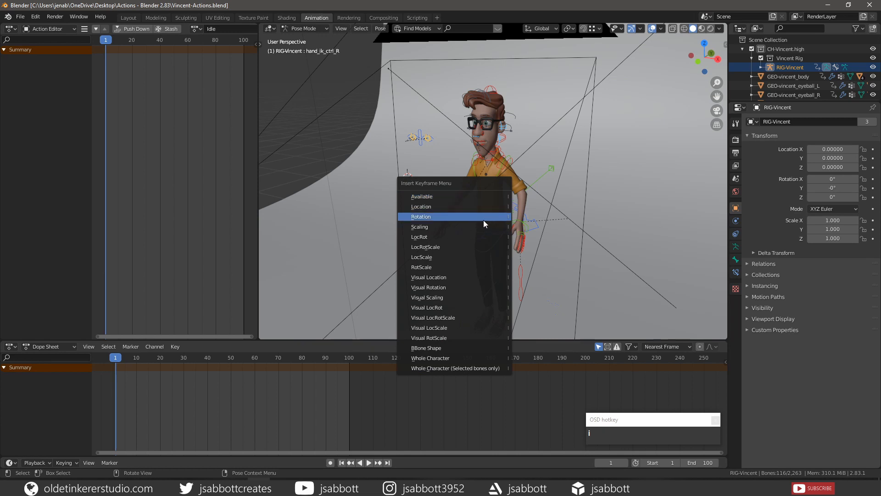
click(479, 236)
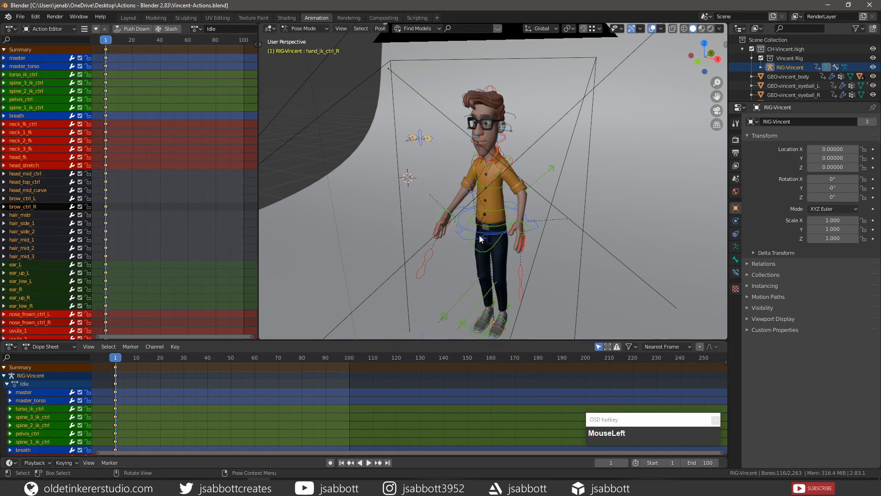
- At frame 20, lower the master_torso bone about 0.04 along global Z and insert a keyframe for it
drag(120, 358, 161, 358)
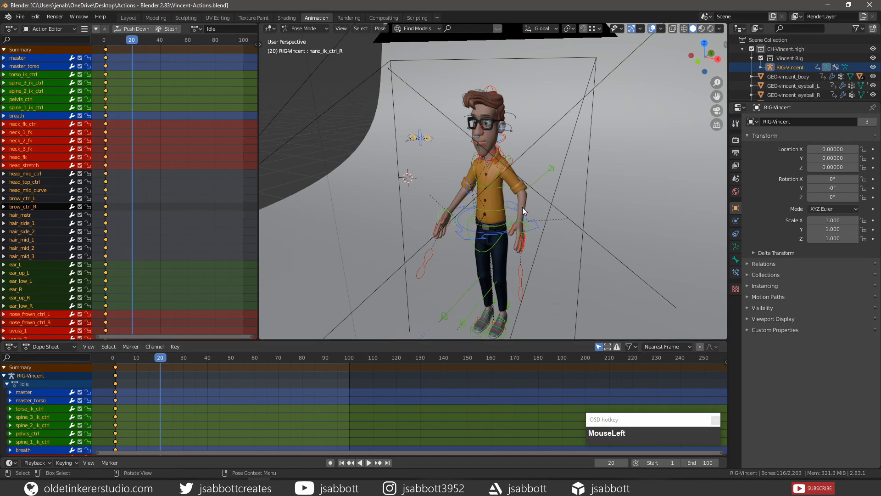
click(543, 228)
key(g)
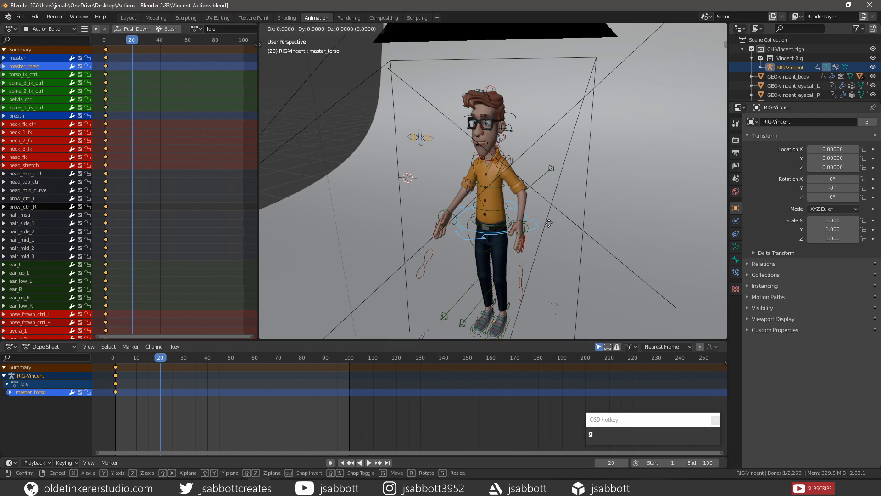
key(z)
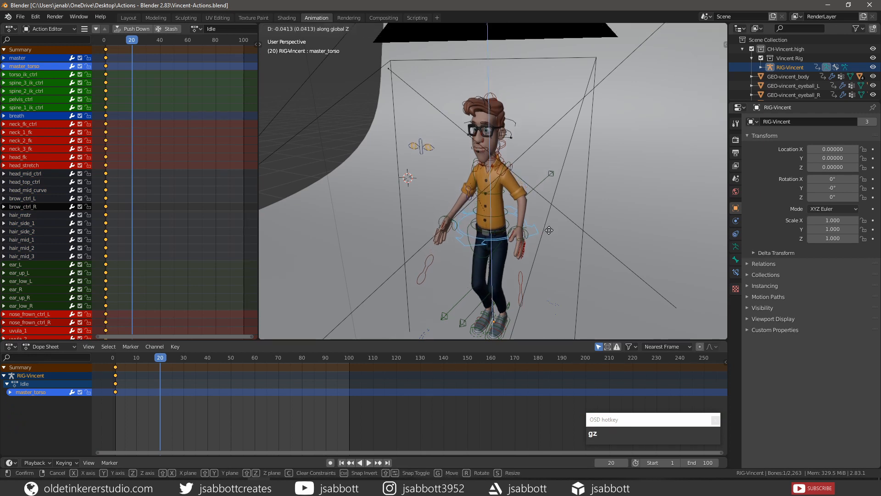
click(549, 230)
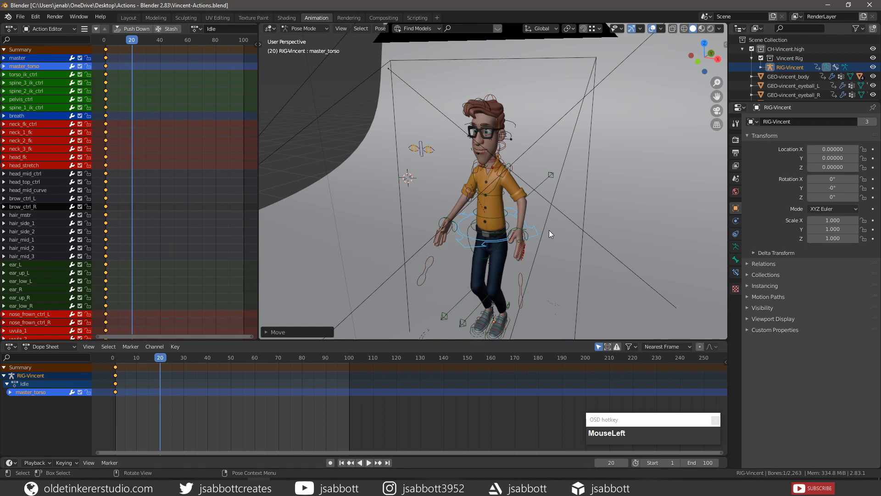
key(i)
click(481, 241)
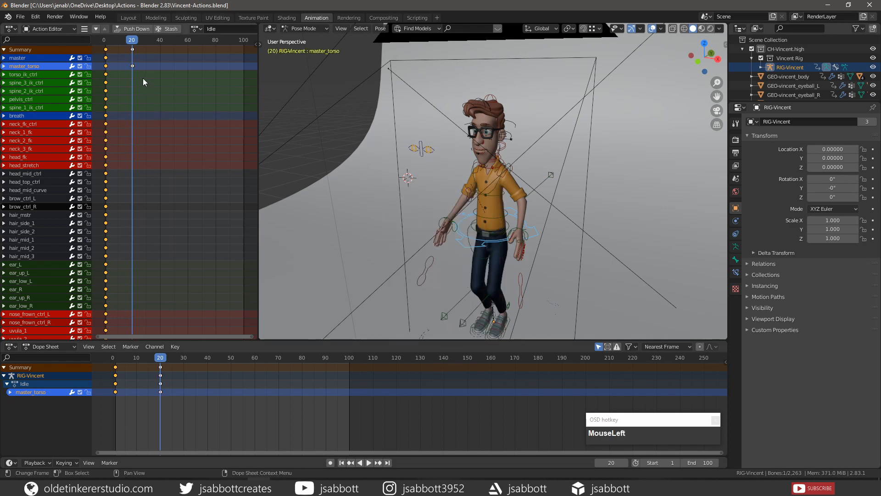
- Copy all keyframes at frame 1 of the Idle action and paste them at frame 40
drag(130, 42, 105, 46)
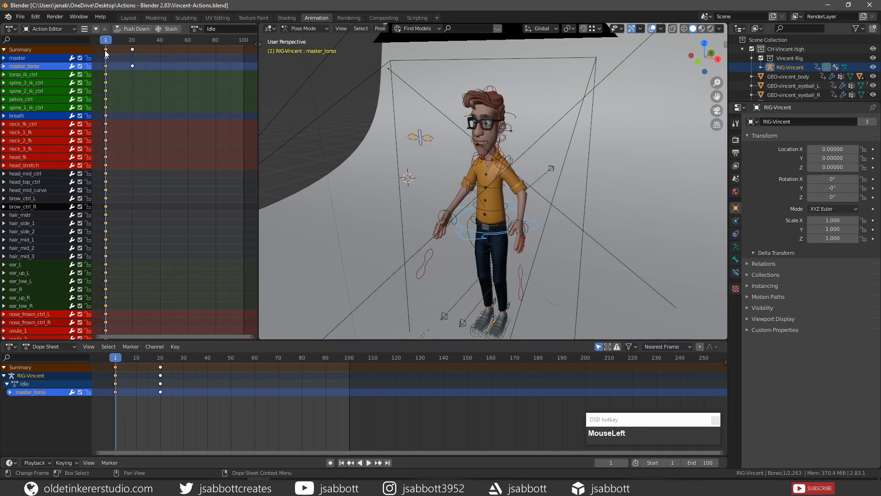
click(106, 54)
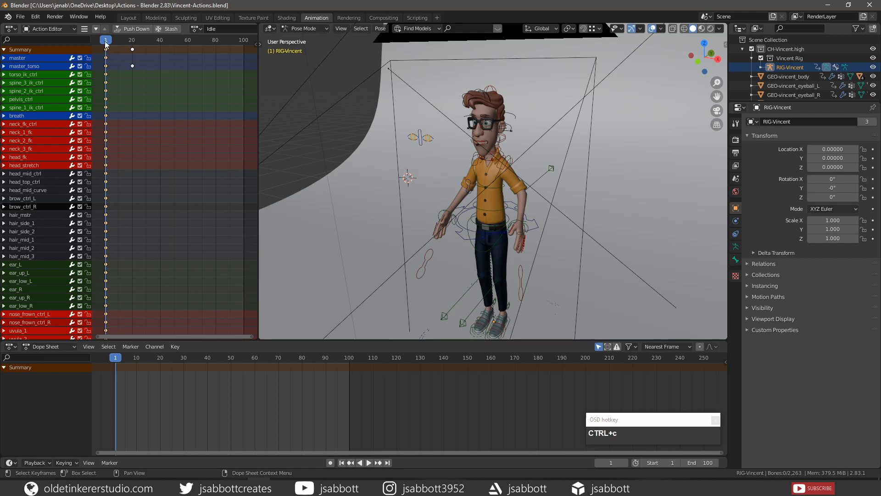
drag(105, 41, 160, 43)
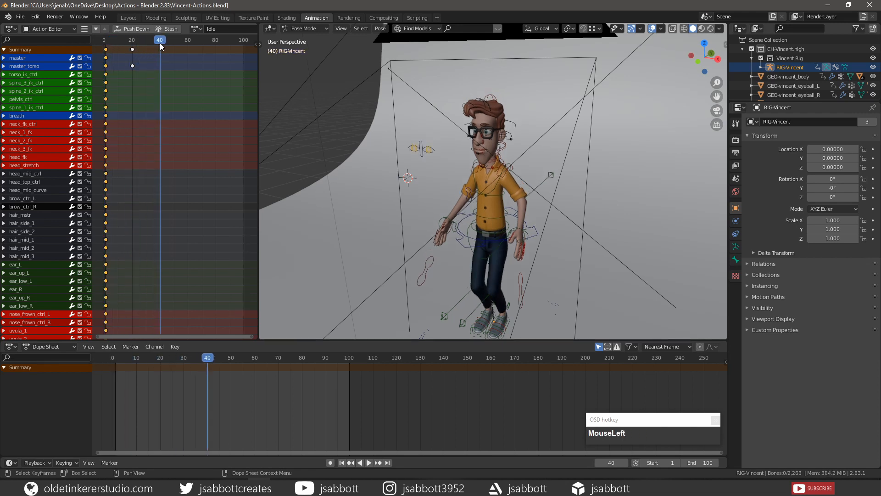
key(ctrl+v)
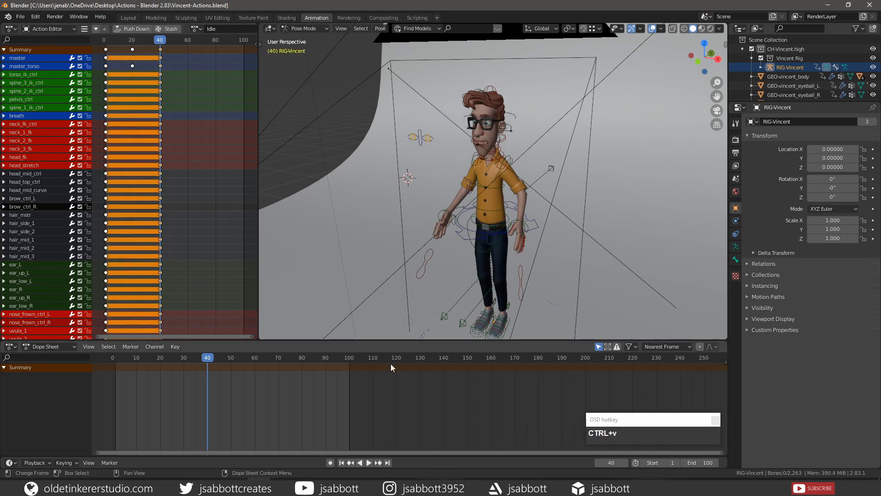
- Set the scene's end frame to 40
click(691, 462)
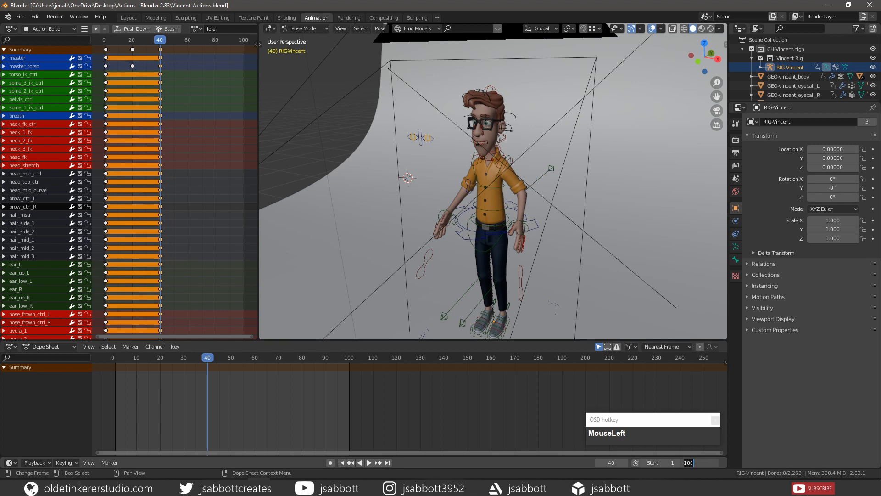
text(40)
key(Return)
- Play back the Idle animation and stop it
click(369, 463)
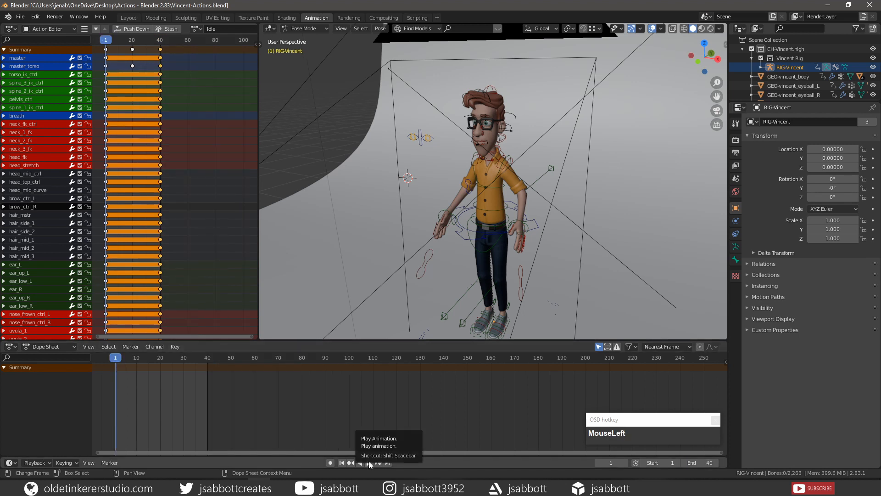
click(368, 462)
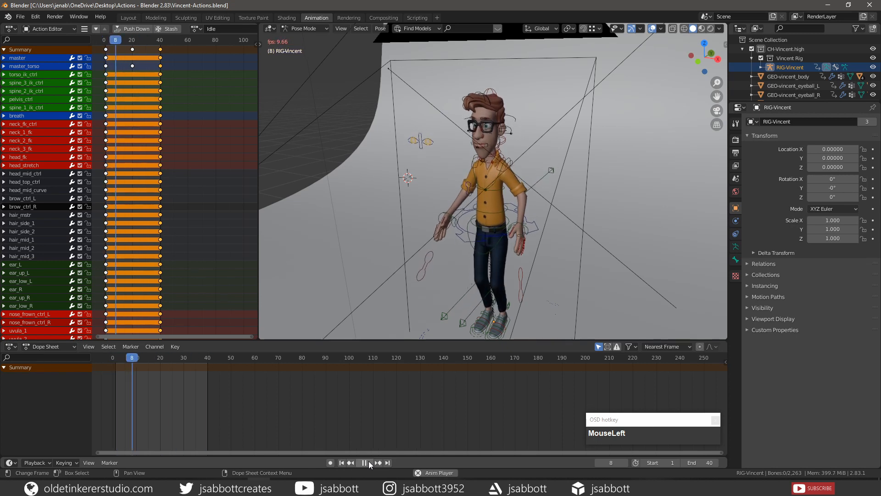
click(368, 461)
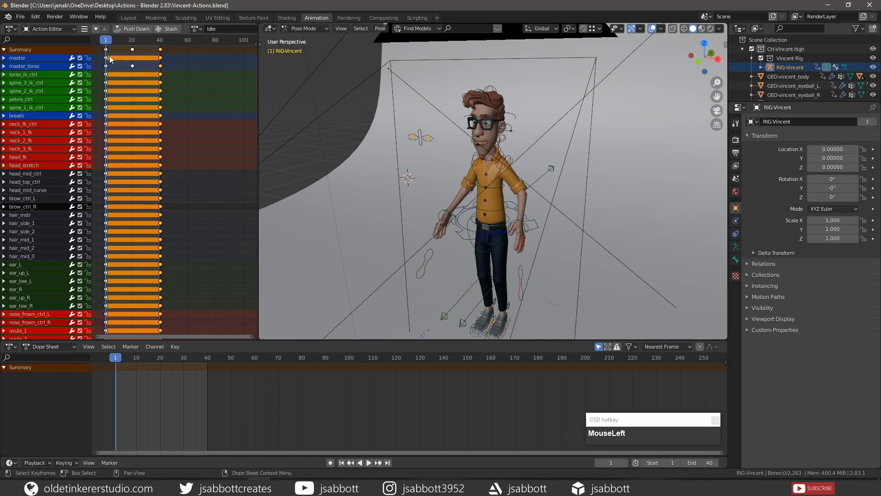
- Save the file under the new name Vincent-Actions-Idle.blend
click(20, 17)
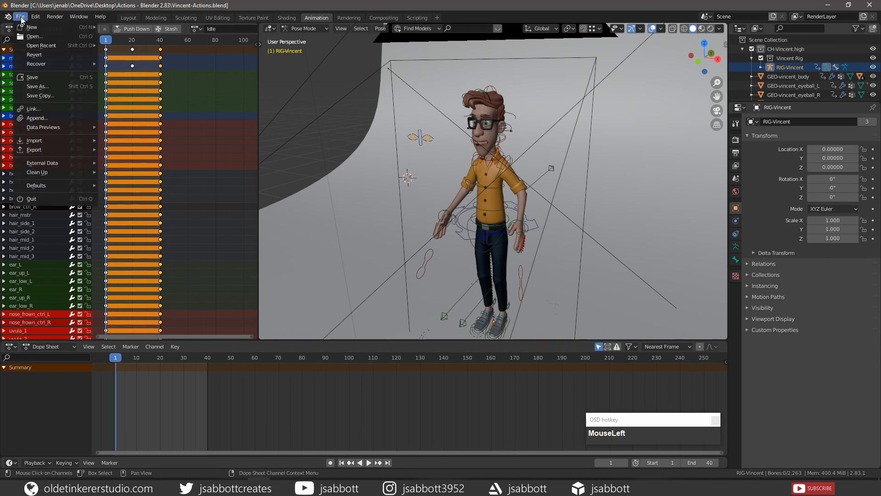
click(51, 88)
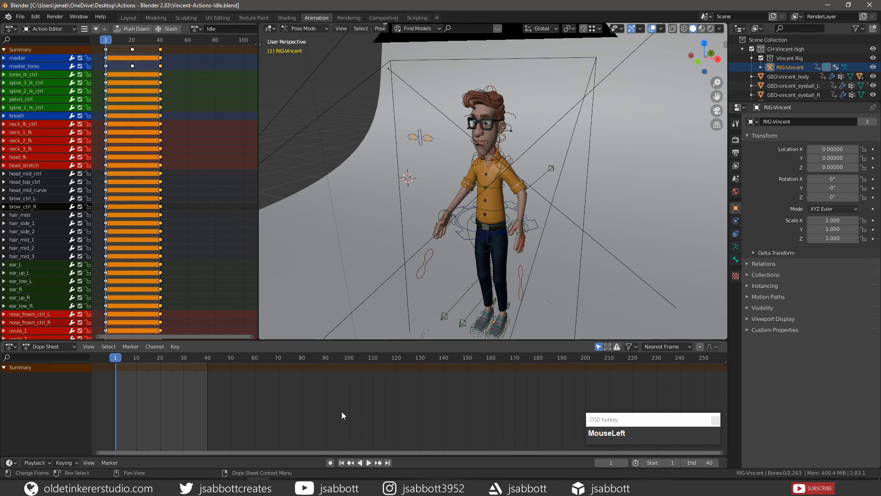
- Give the Idle action a fake user and duplicate it as a new action named Wave
middle_drag(182, 28, 107, 34)
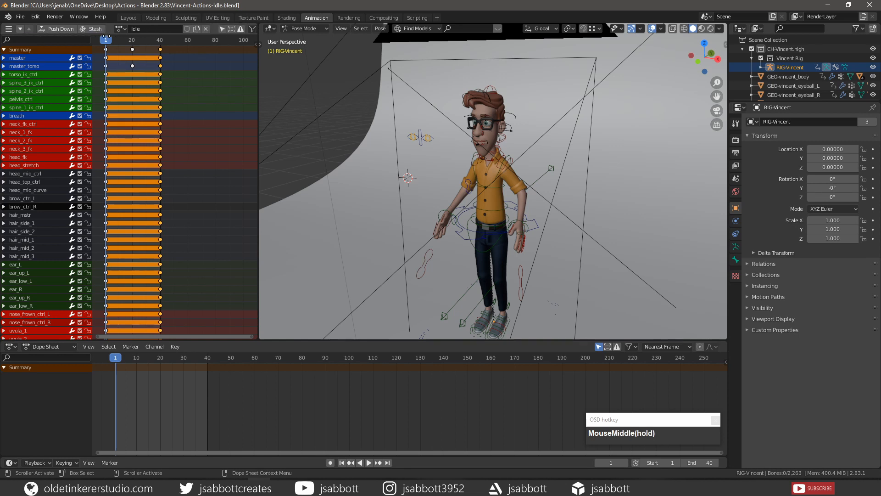
click(186, 29)
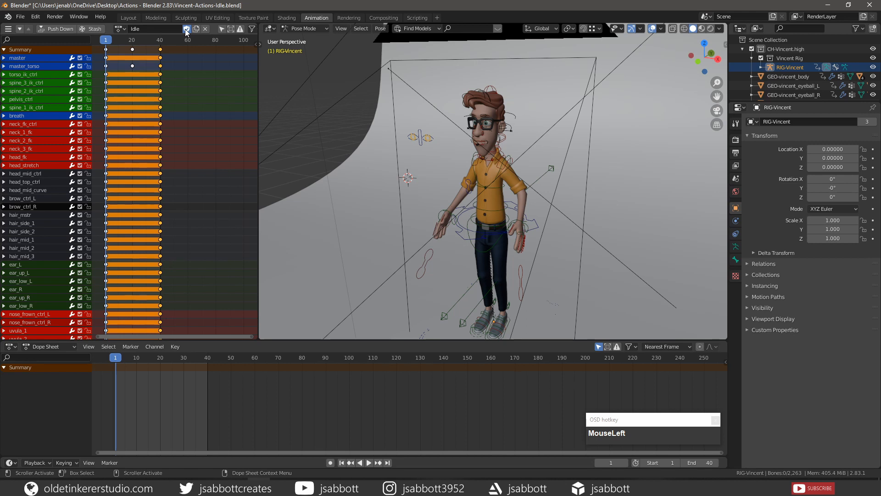
middle_drag(185, 29, 216, 71)
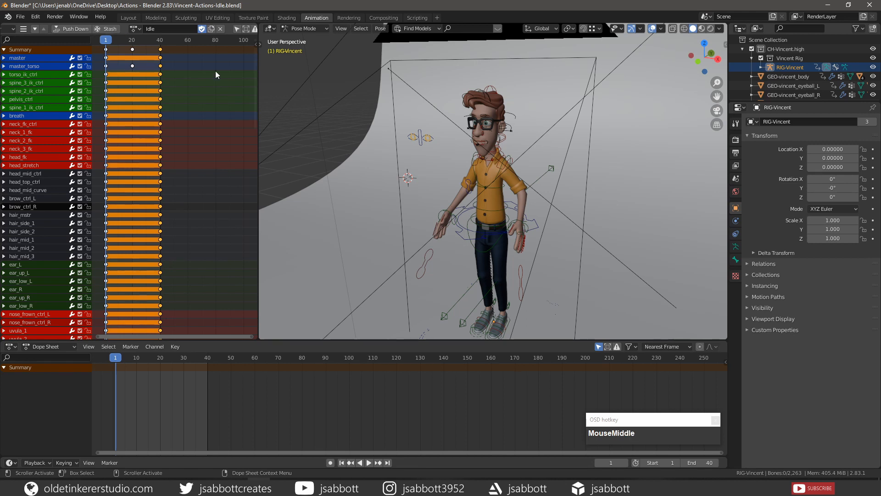
click(211, 29)
click(175, 28)
text(Wave)
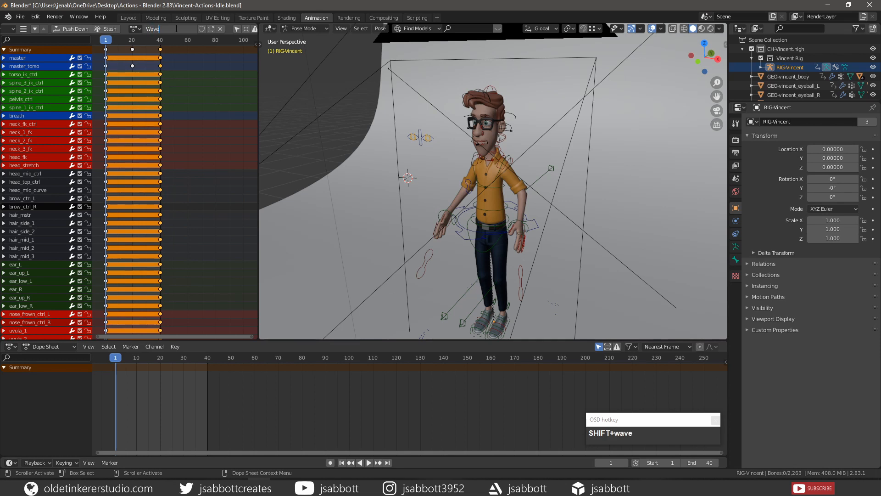
key(Return)
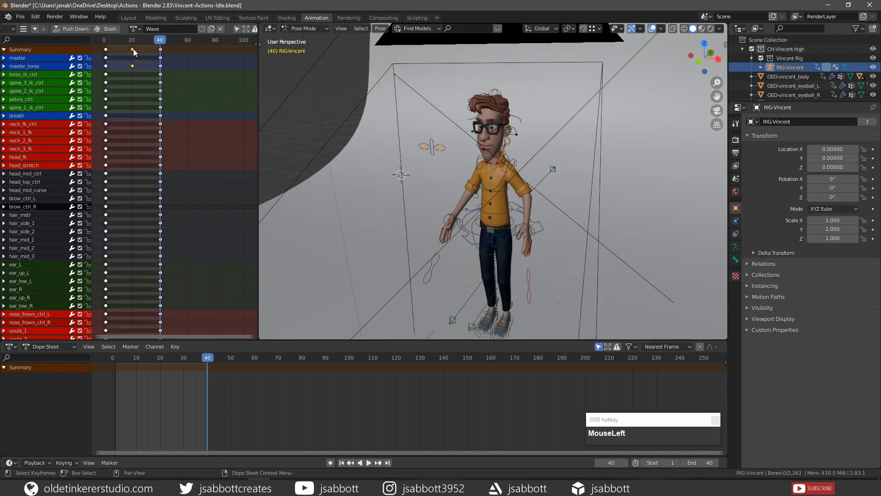
- Delete all keyframes at frames 20 and 40 from the Wave action, keeping only the starting pose
shift+click(160, 50)
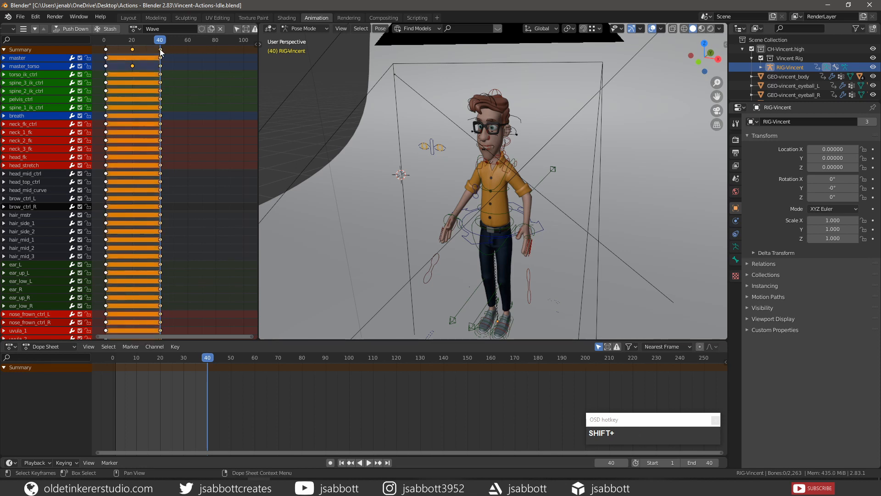
key(Delete)
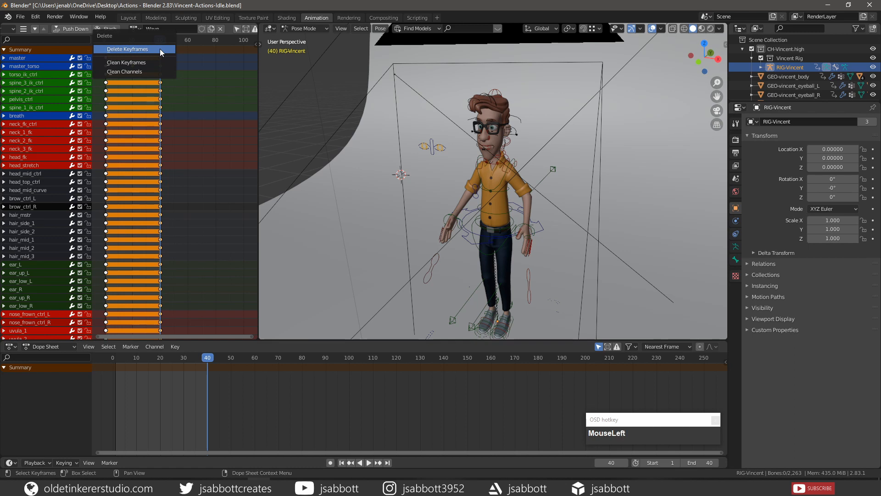
click(159, 49)
- At frame 10, raise the left hand control beside the head and lower the left elbow pole close behind the torso
click(158, 40)
drag(157, 41, 145, 40)
drag(182, 357, 136, 362)
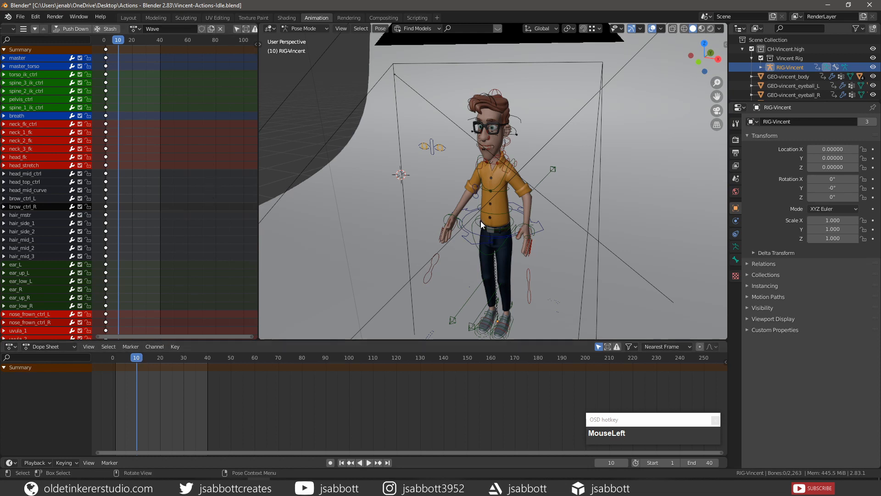
click(534, 236)
key(g)
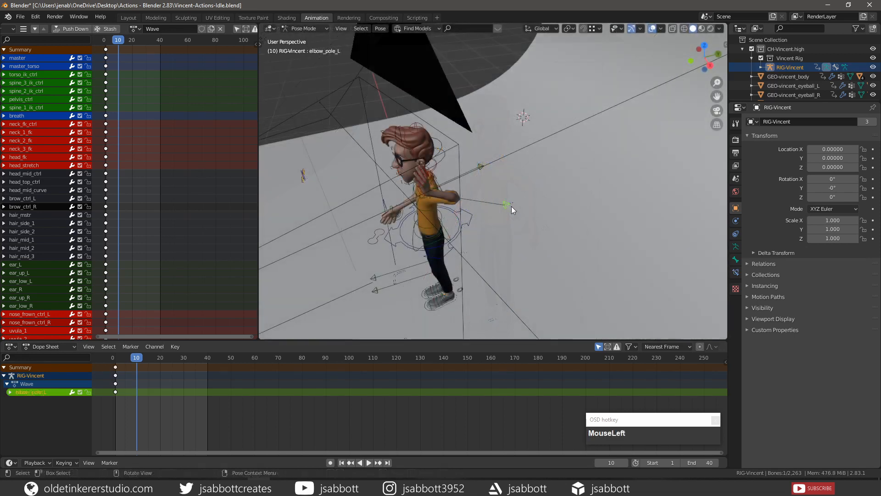
key(g)
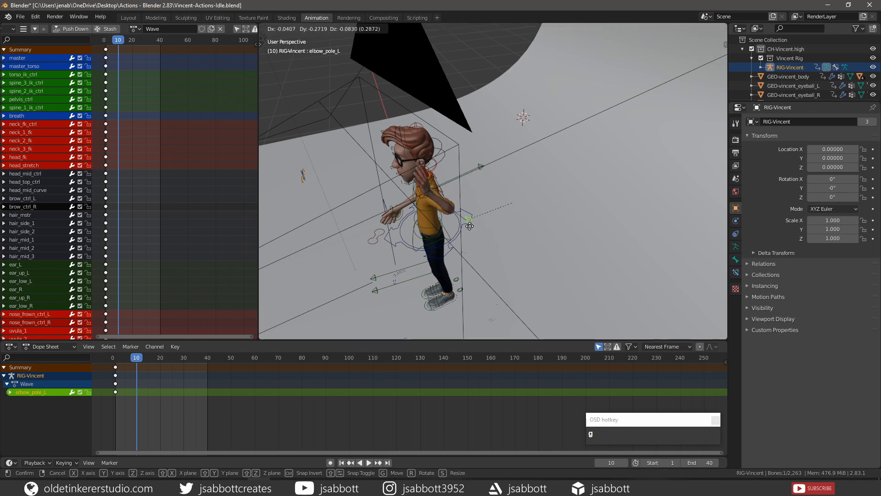
click(459, 234)
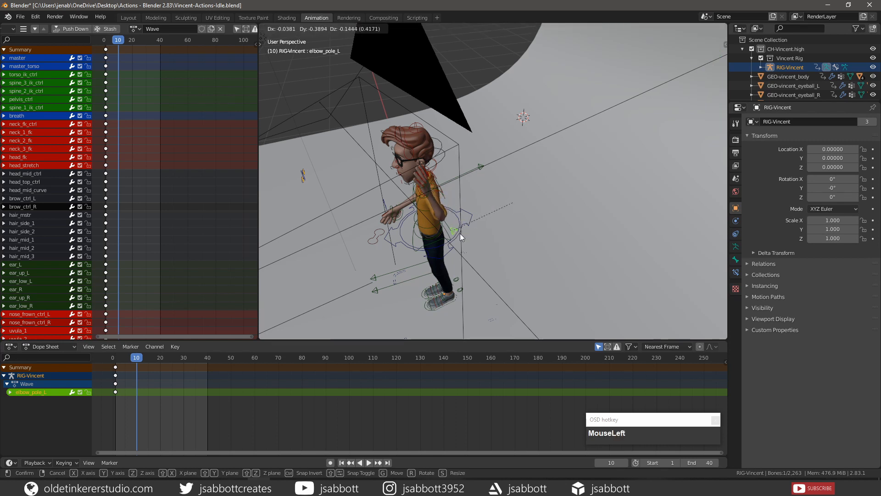
middle_drag(441, 248, 483, 222)
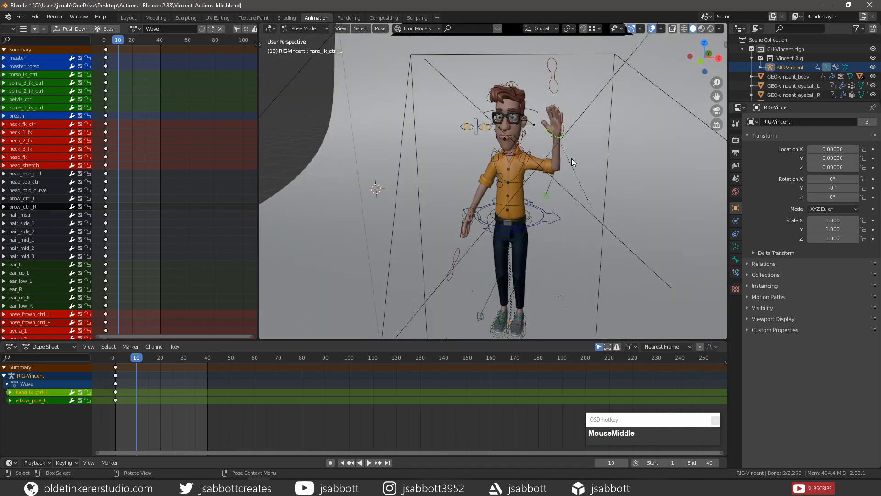
- Insert a keyframe for the left hand and elbow pole controls at frame 10
key(i)
click(571, 161)
click(579, 162)
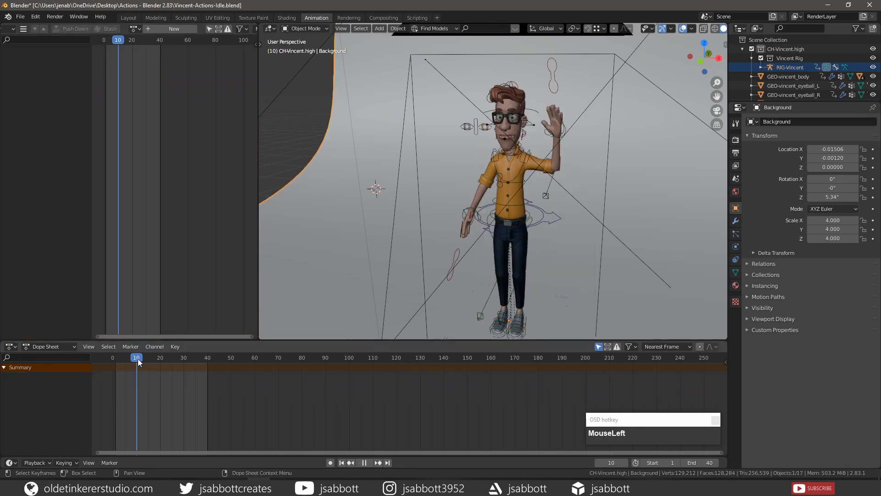
- At frame 20, rotate the raised left hand control inward toward the head and insert a LocRot keyframe
drag(137, 359, 160, 357)
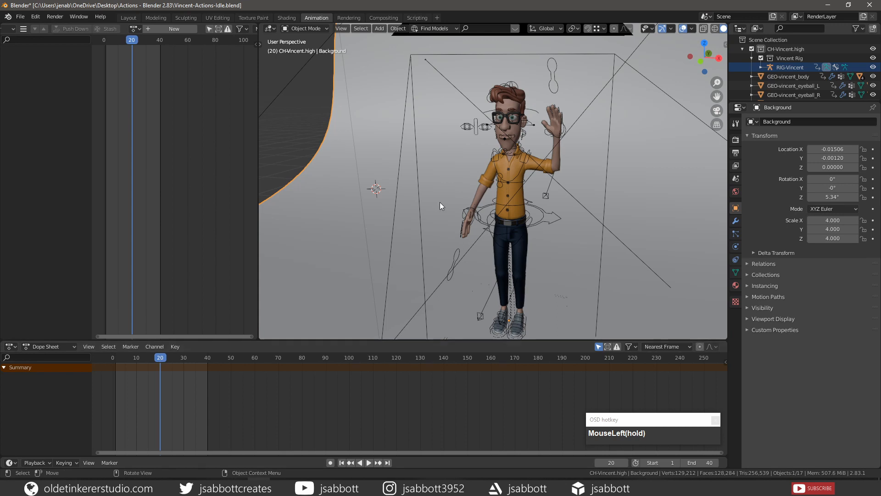
click(561, 135)
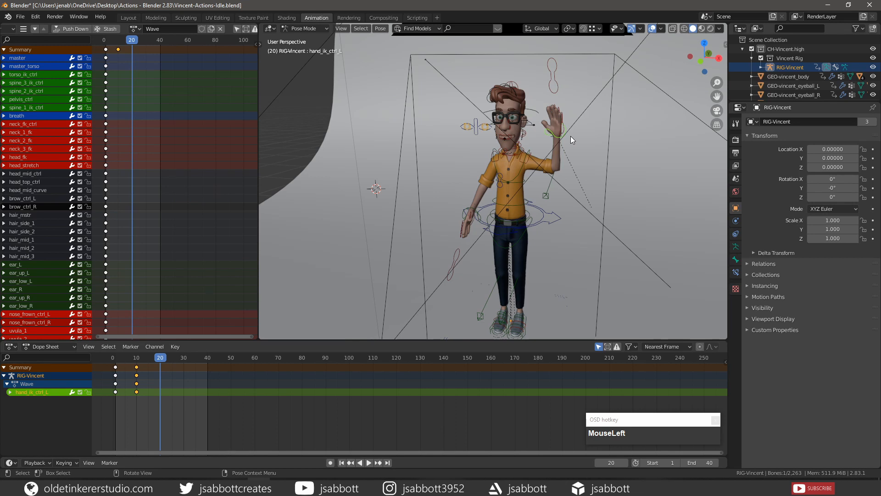
key(r)
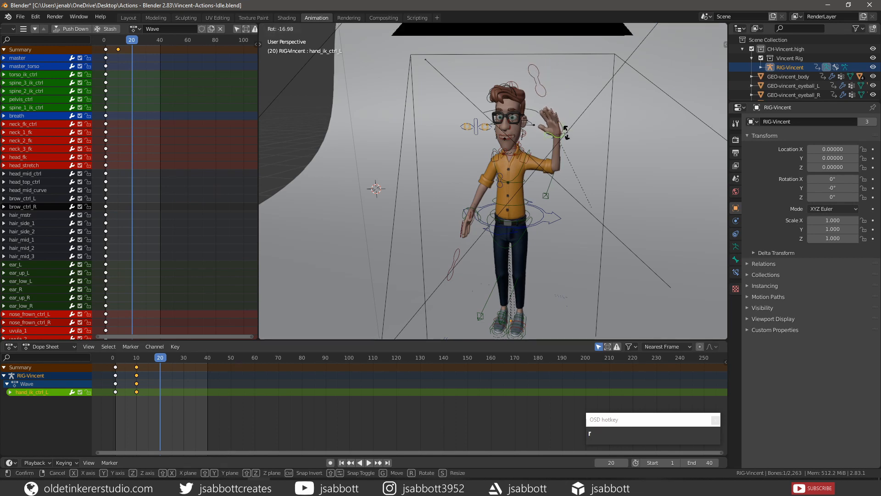
click(567, 131)
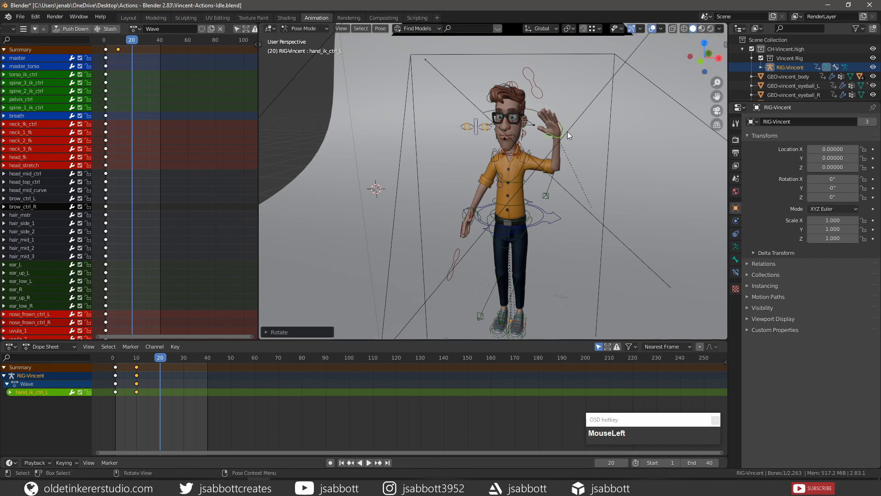
key(i)
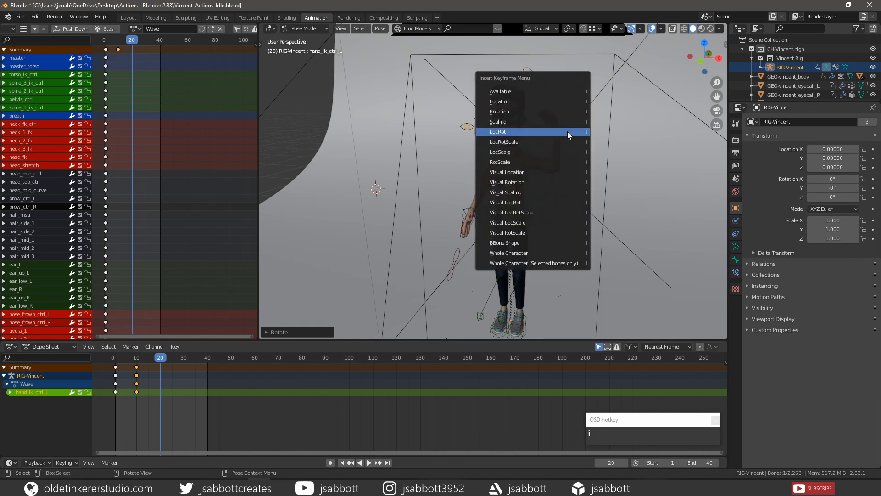
click(567, 131)
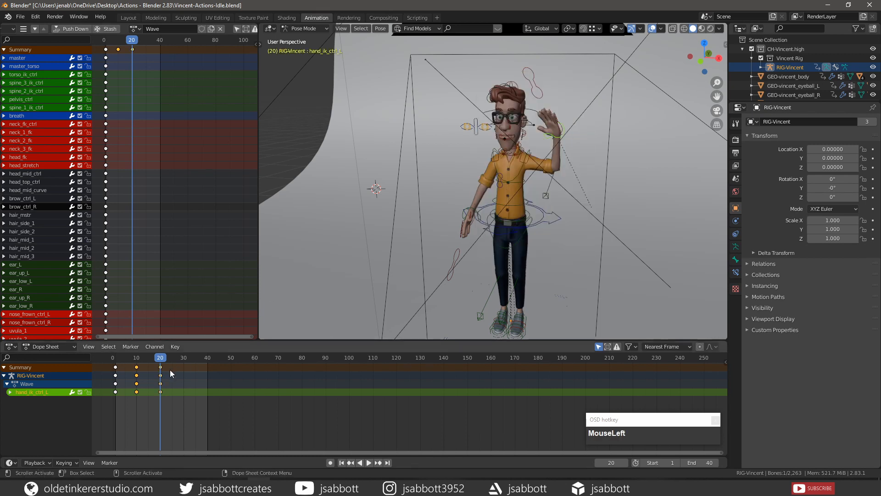
- At frame 30, rotate the left hand control outward by about 46° and insert a LocRot keyframe
drag(158, 357, 184, 358)
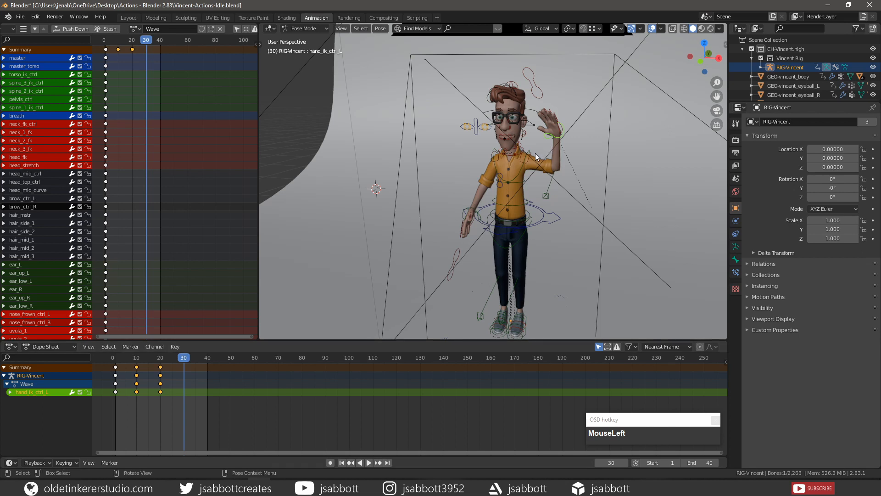
key(r)
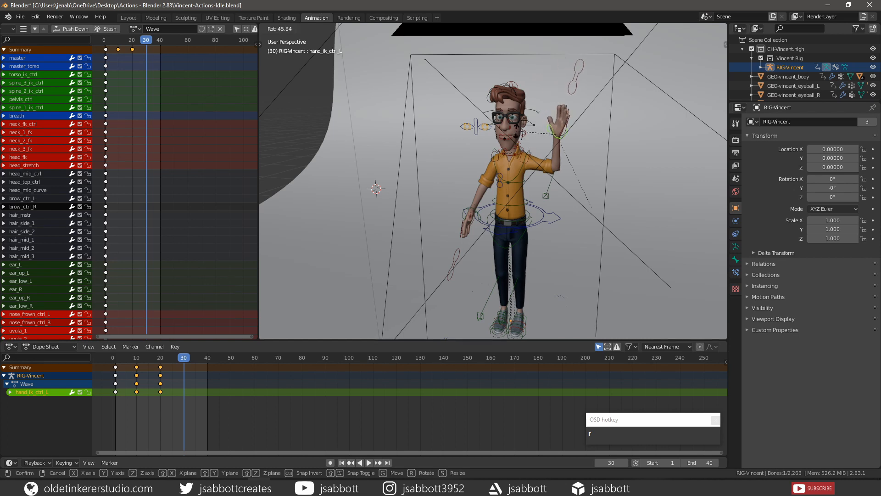
click(515, 131)
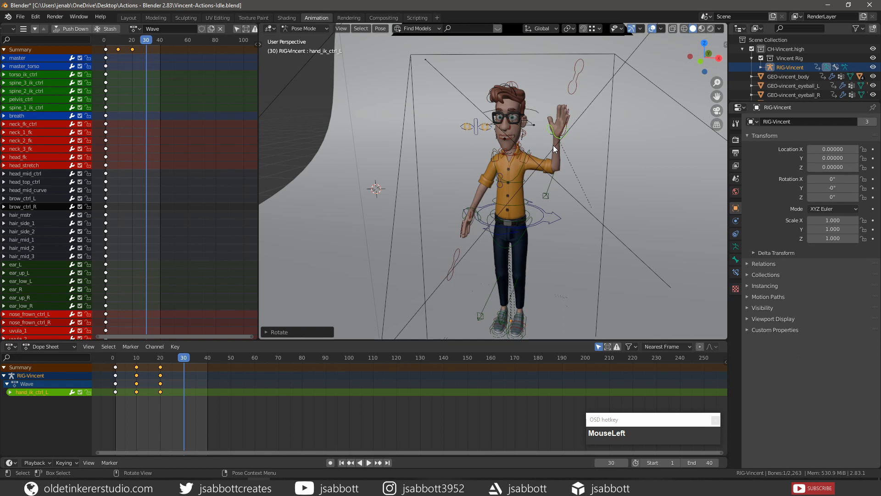
key(i)
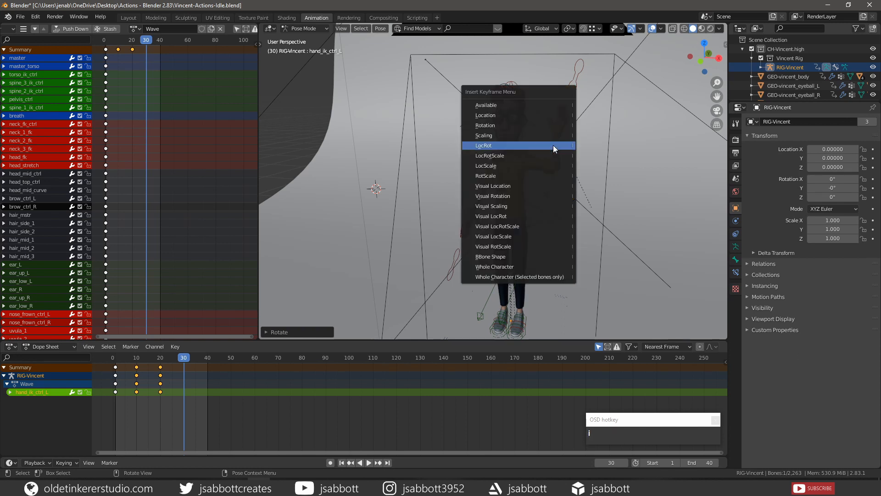
click(552, 145)
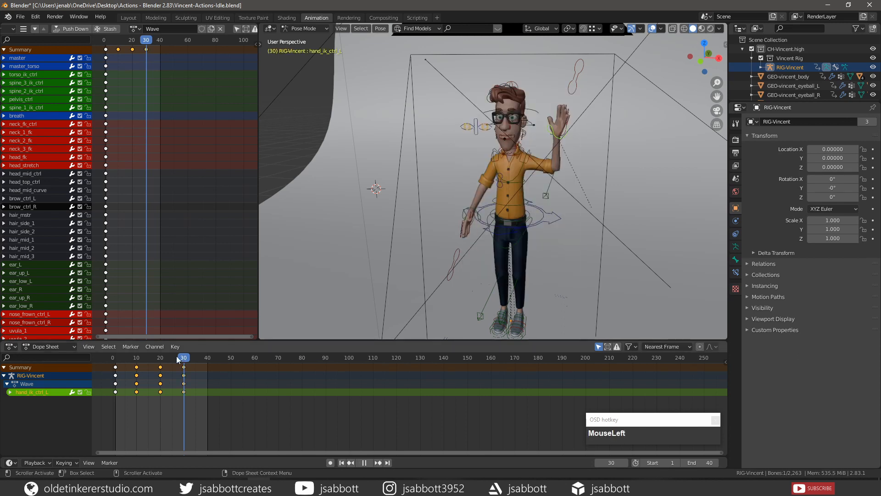
- Copy all keyframes at frame 1 of the Wave action and paste them at frame 40
drag(176, 356, 116, 359)
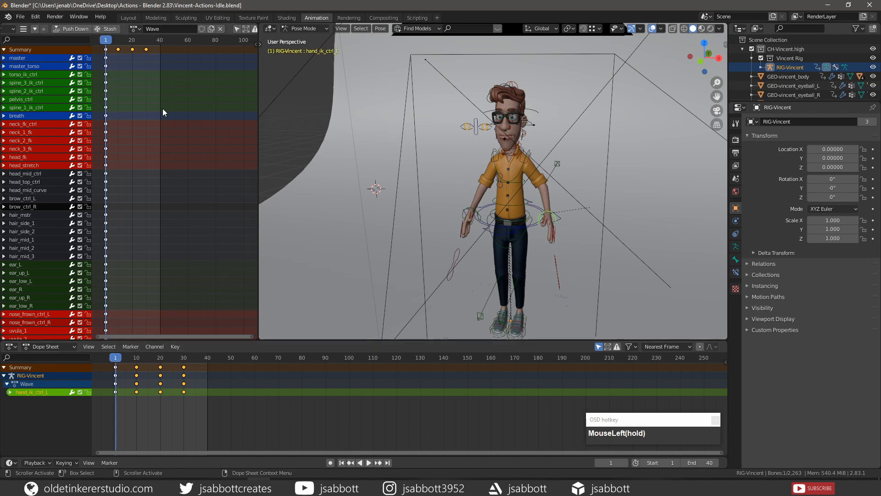
click(106, 51)
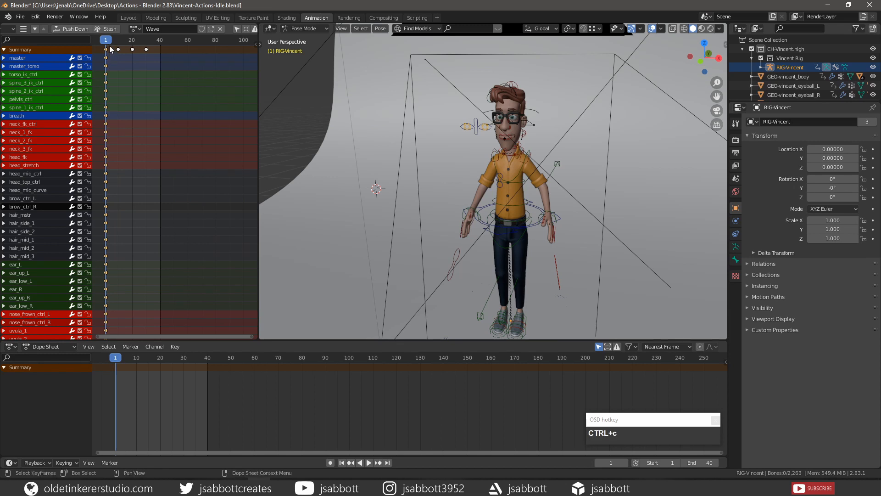
drag(124, 41, 161, 40)
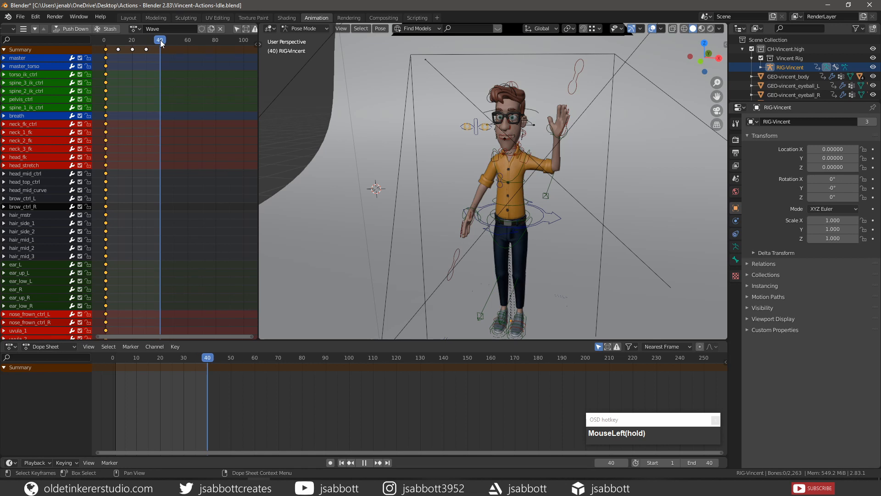
key(ctrl+v)
- Play back the Wave animation from the start, stop it and return to frame 1
drag(121, 360, 116, 360)
click(368, 462)
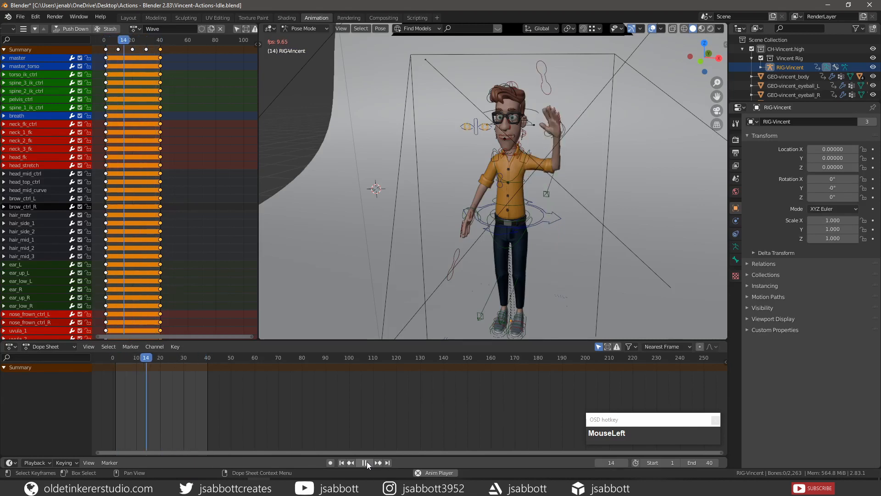
click(366, 462)
click(343, 463)
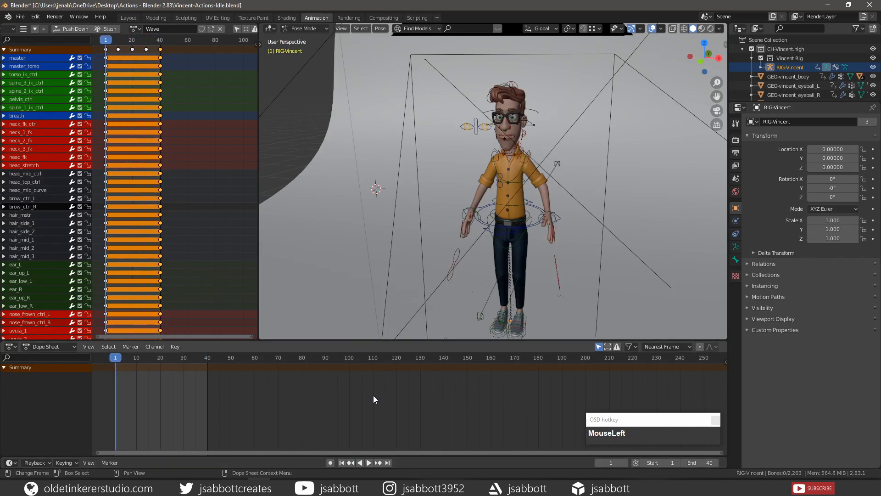